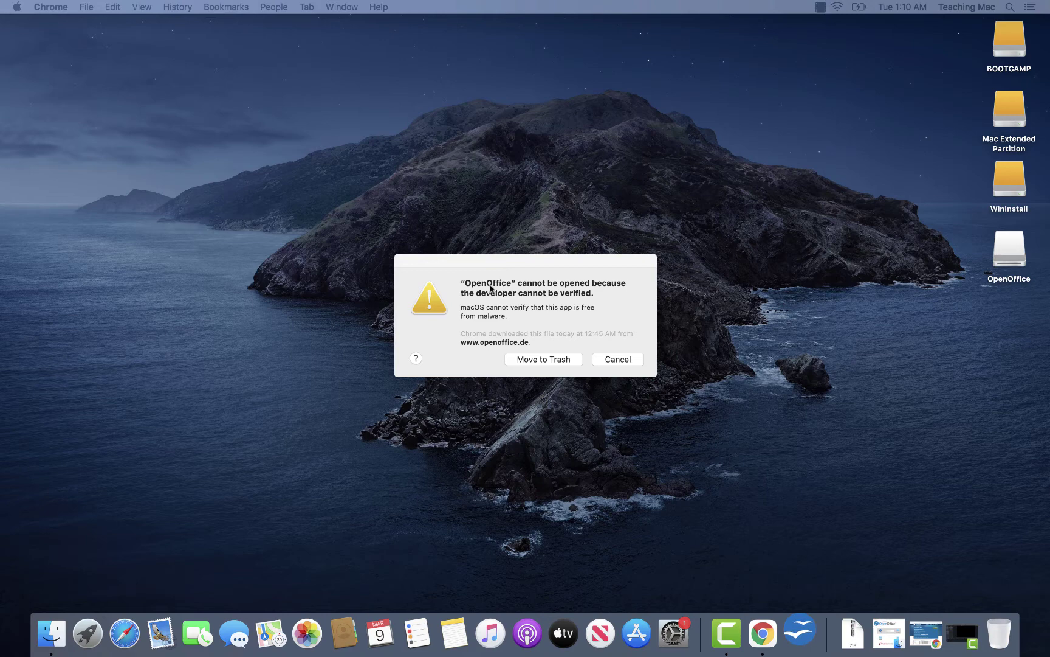
mouse_move(455, 261)
mouse_down()
mouse_move(438, 307)
mouse_move(462, 266)
mouse_up()
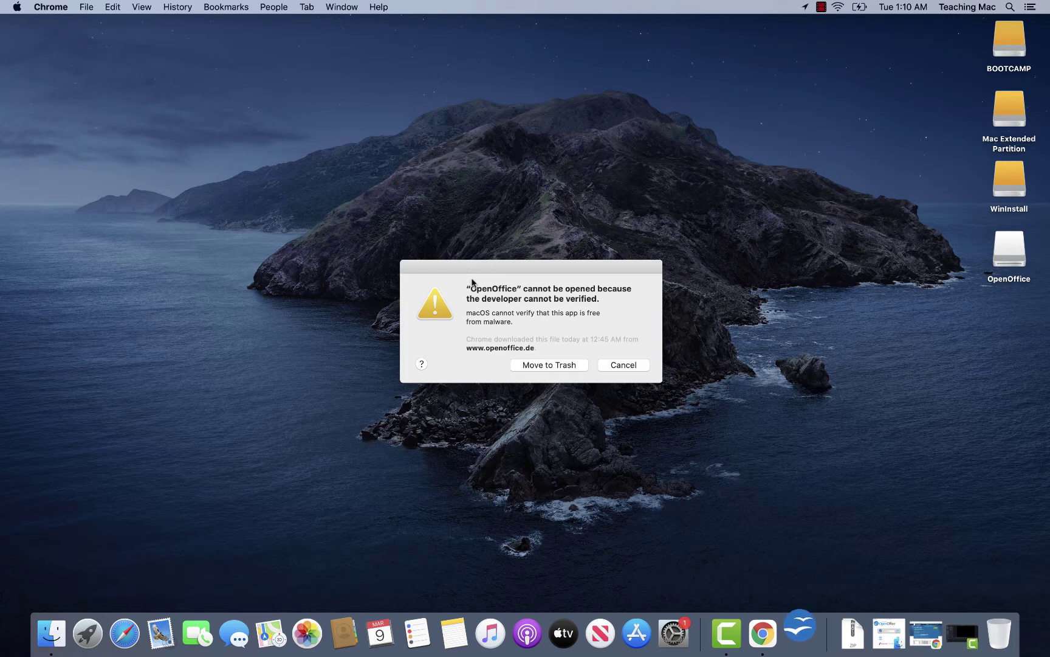
mouse_move(473, 280)
mouse_down()
mouse_move(462, 258)
mouse_move(469, 269)
mouse_move(454, 267)
mouse_move(471, 280)
mouse_up()
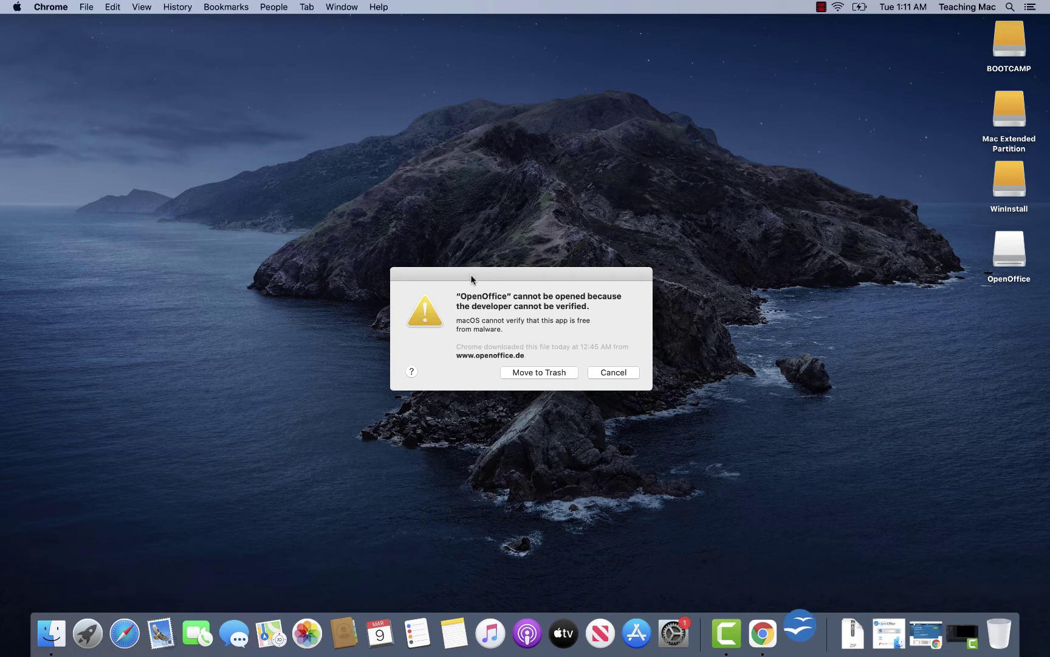
drag(467, 272, 461, 260)
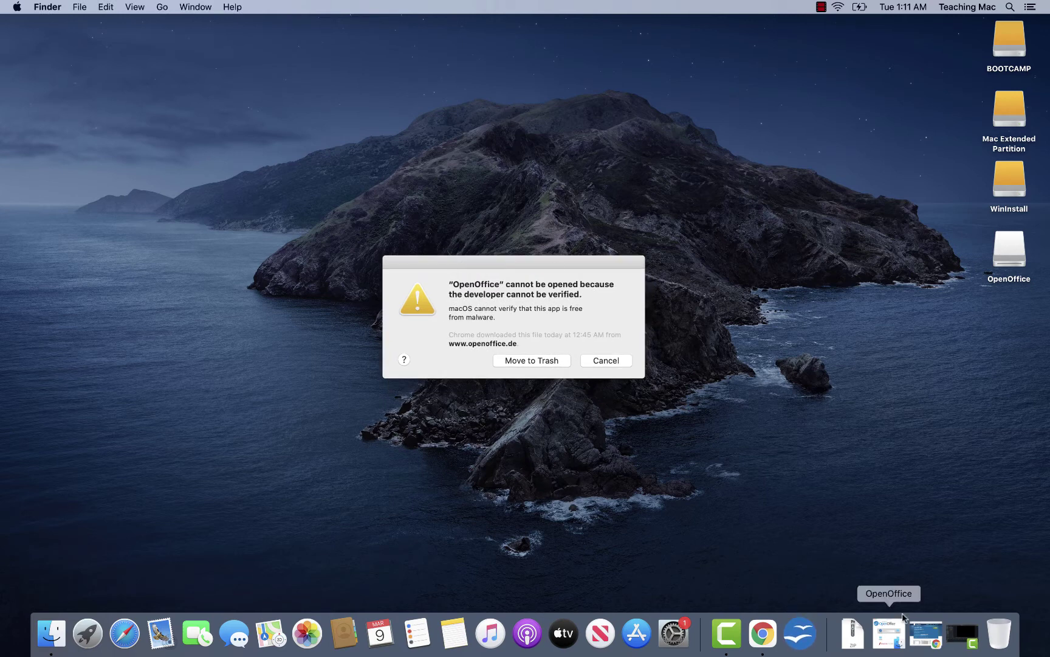
Step: Restore the minimized OpenOffice installer window, minimize the download page again, and arrange the installer and the warning dialog side by side
click(893, 633)
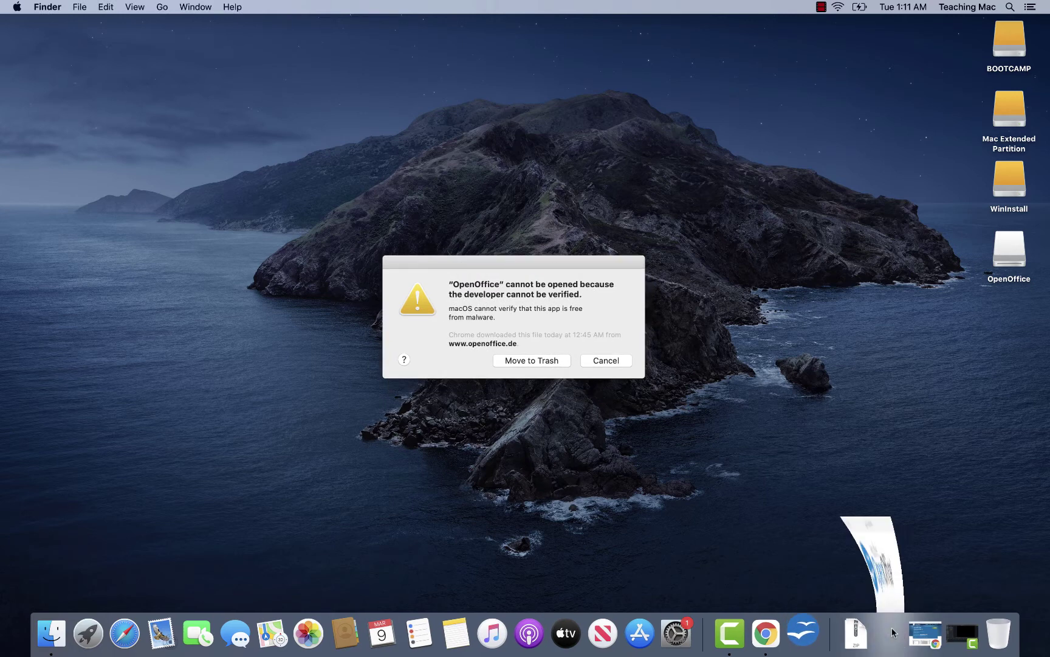
click(921, 632)
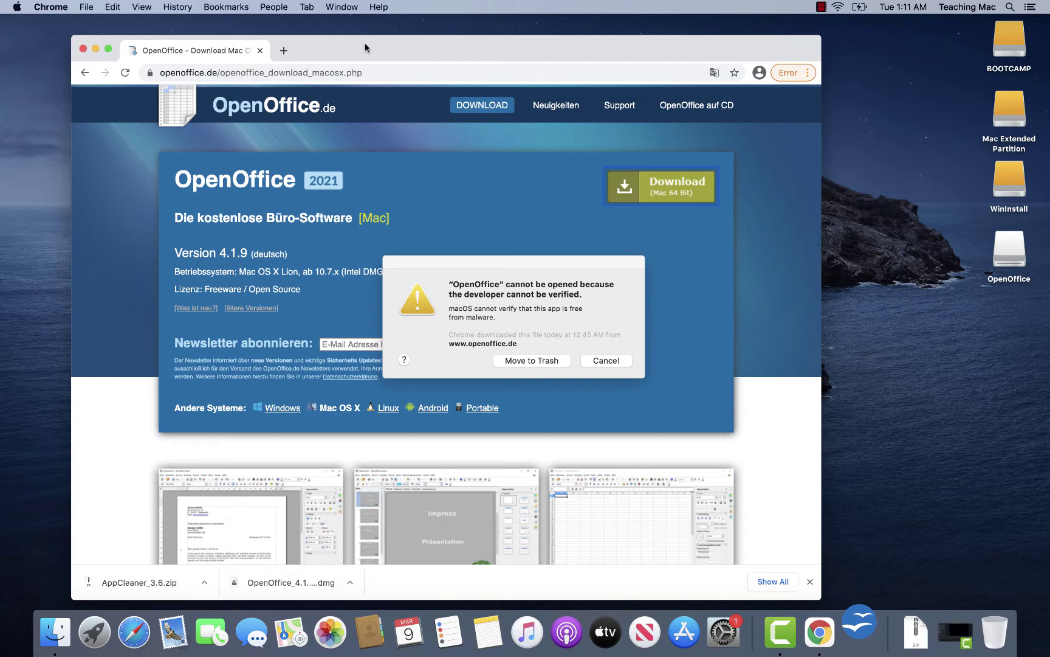
click(95, 50)
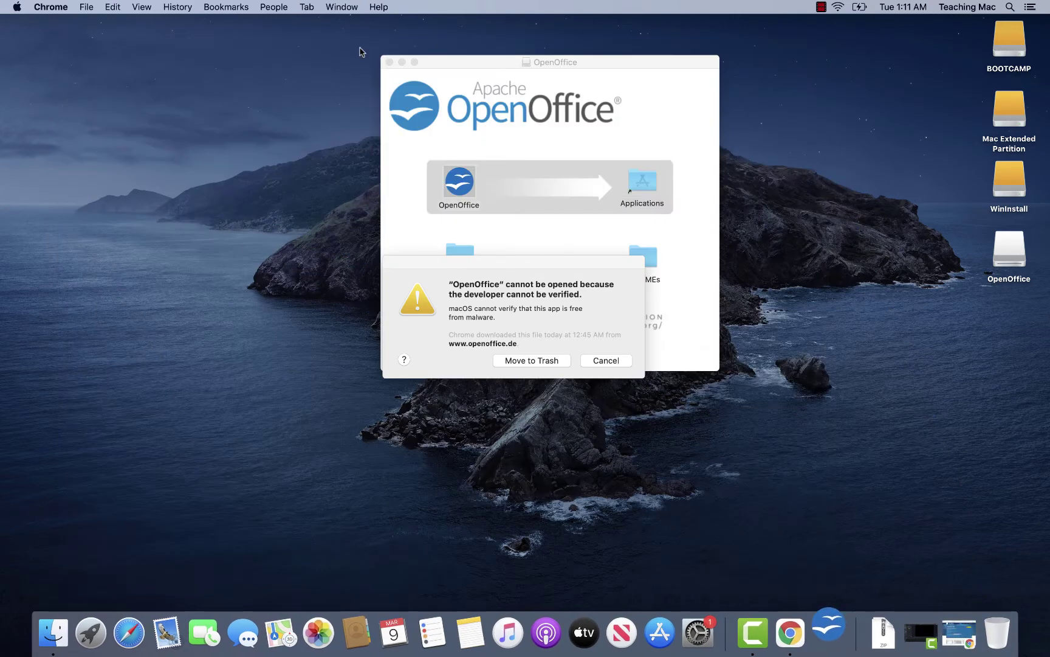
drag(454, 59, 689, 143)
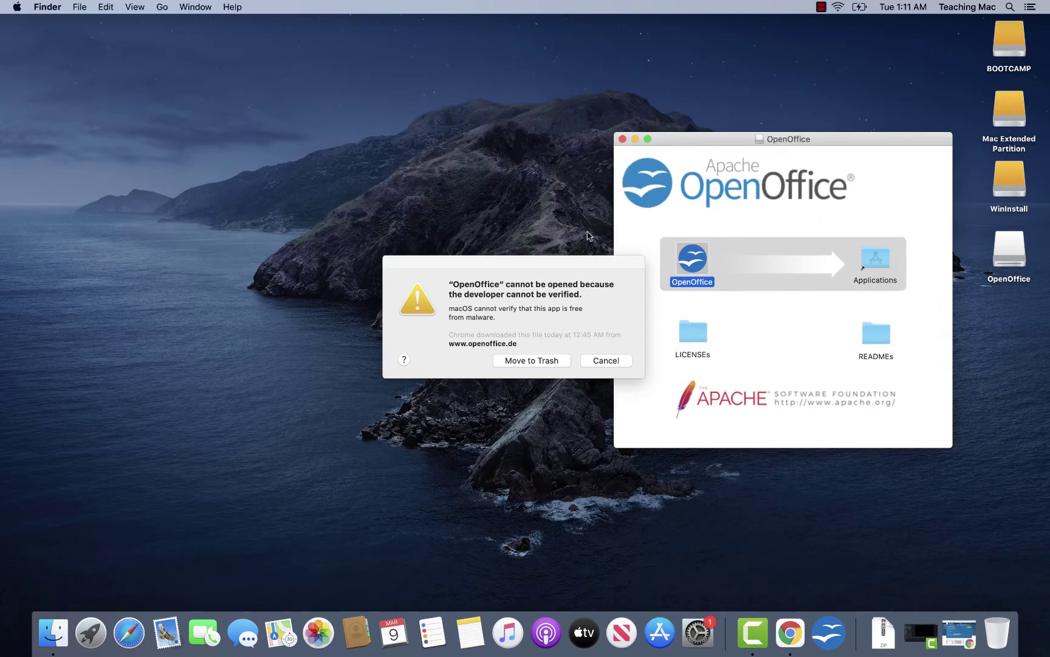
drag(558, 270, 431, 260)
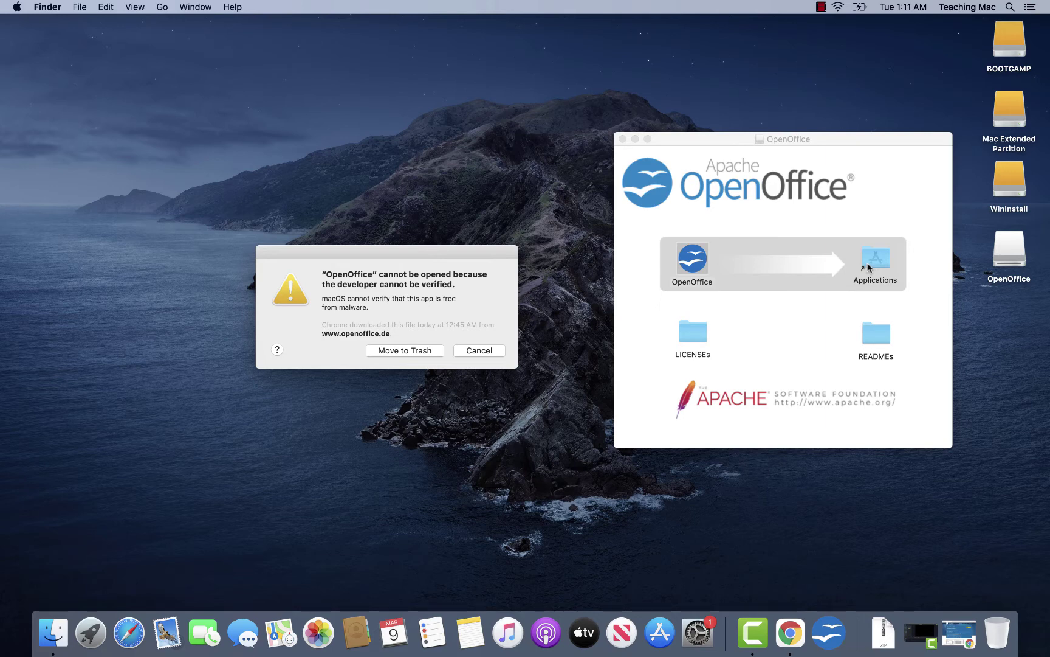
drag(447, 254, 471, 303)
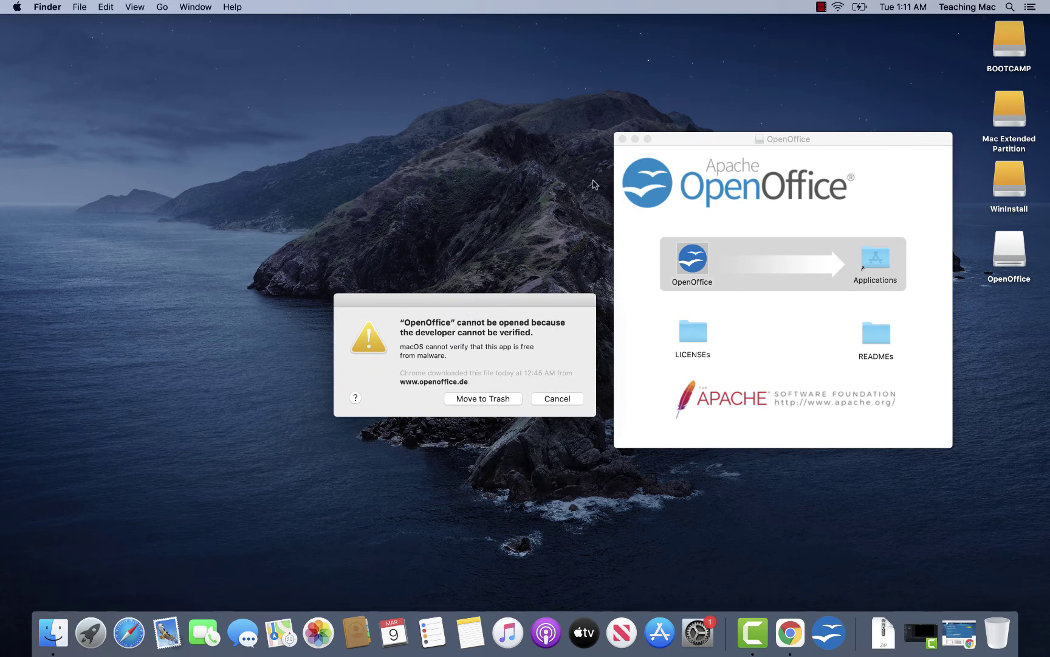
Step: Find and open the Security & Privacy settings, placing them clear of the OpenOffice warning dialog
click(1011, 7)
text(sec)
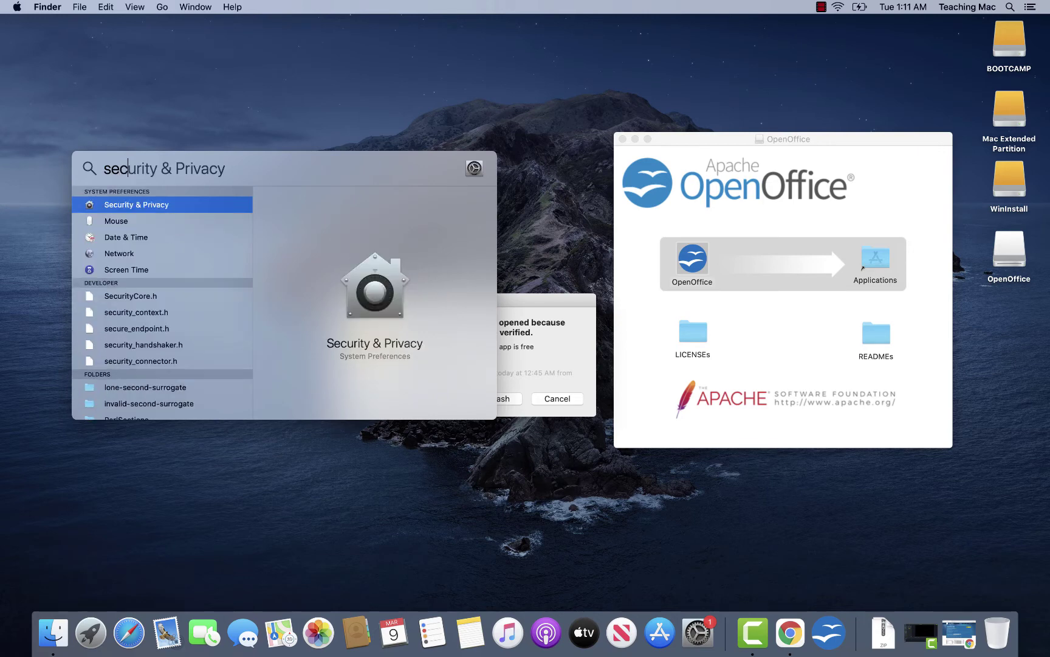
click(1012, 8)
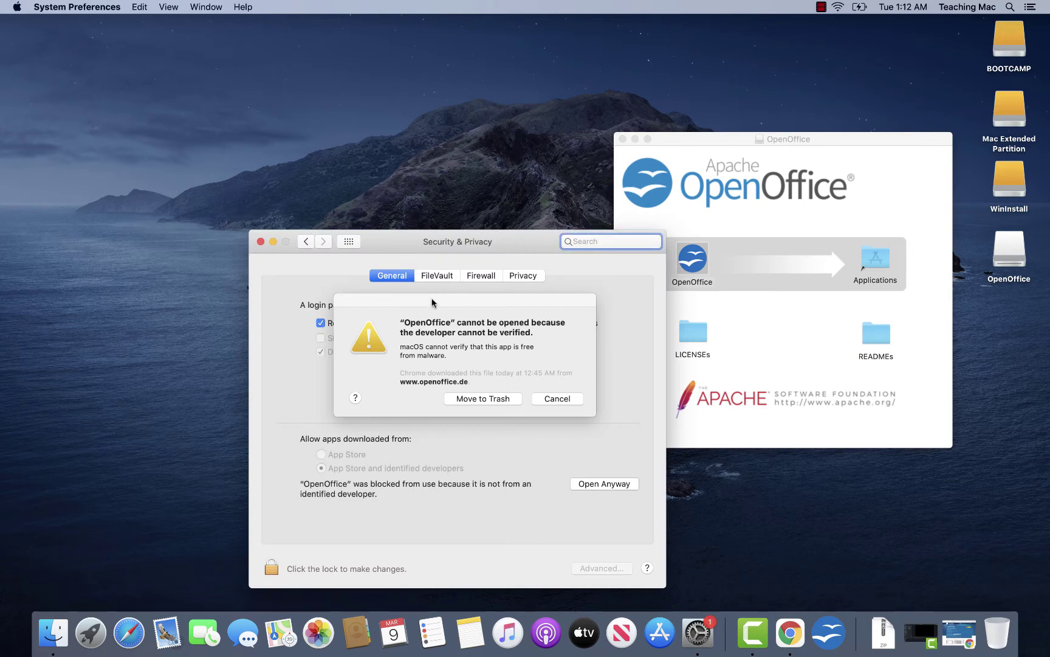
drag(430, 300, 691, 311)
drag(490, 236, 385, 132)
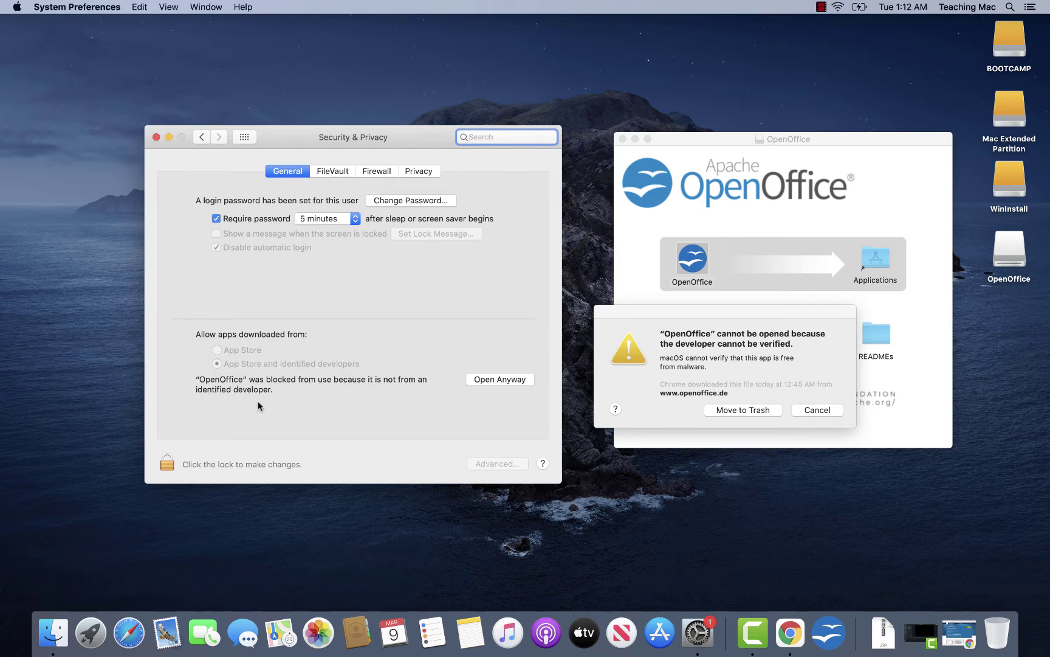
Step: Allow the blocked OpenOffice app to open anyway, authorizing the change with the administrator's user name and password
click(481, 379)
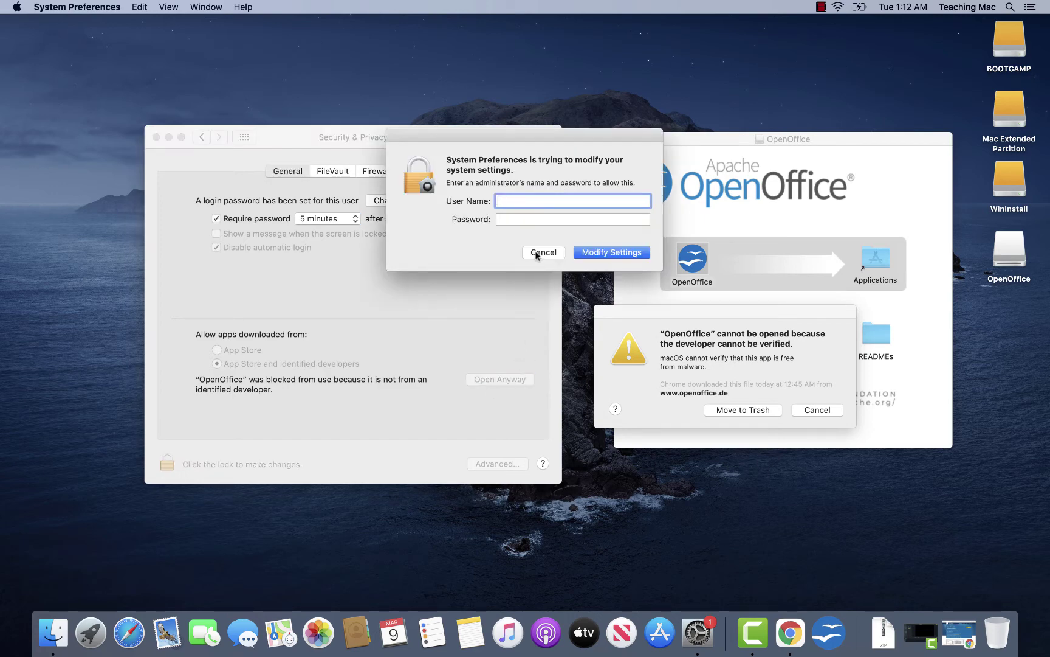
text(techdivisions)
key(Tab)
text(••••)
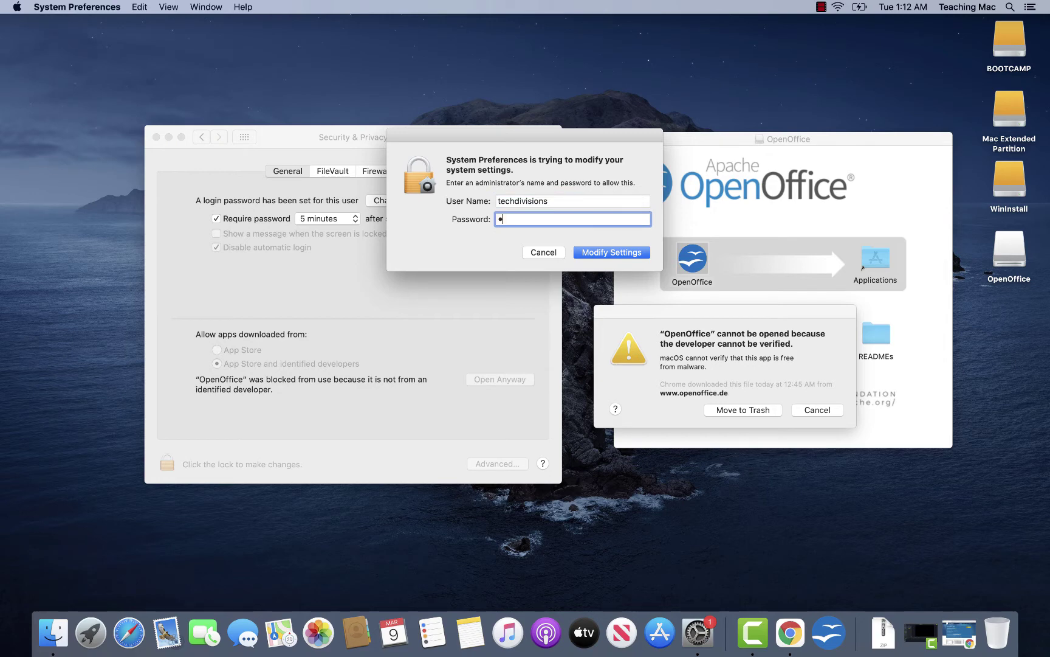
key(Return)
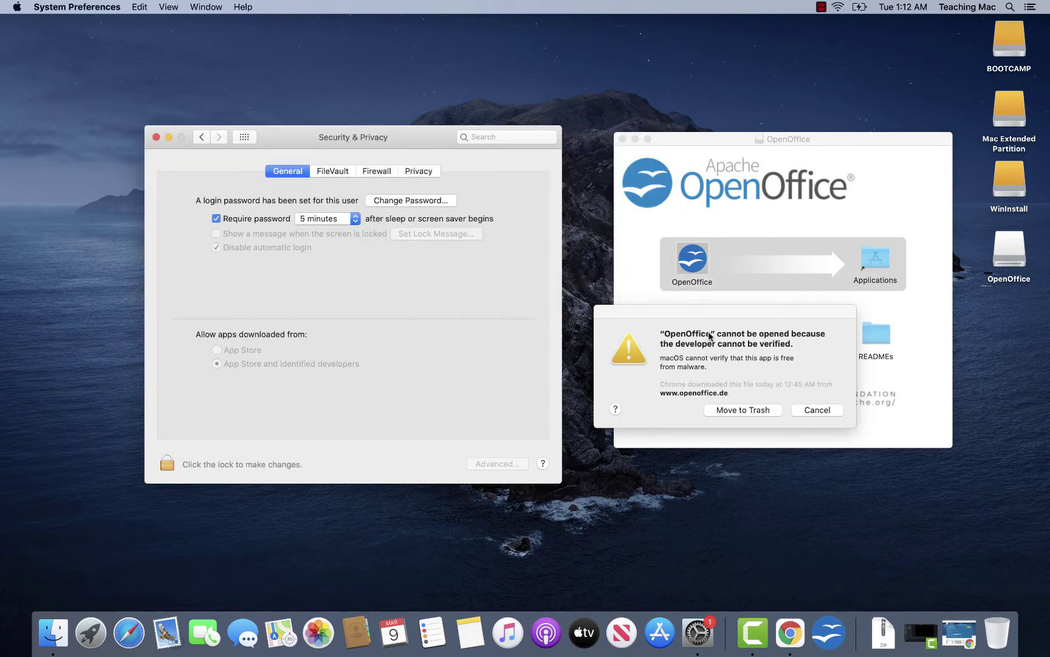
Step: Cancel the old OpenOffice warning, allow the app to open anyway once more, confirm opening it, and bring it to the front
drag(728, 311, 555, 340)
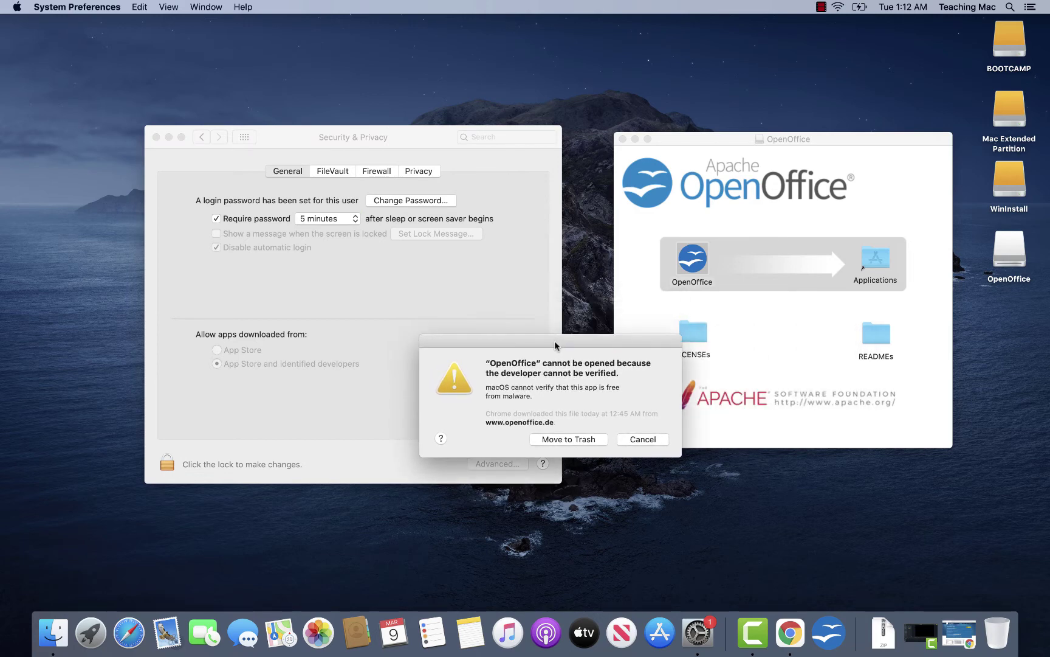
click(646, 440)
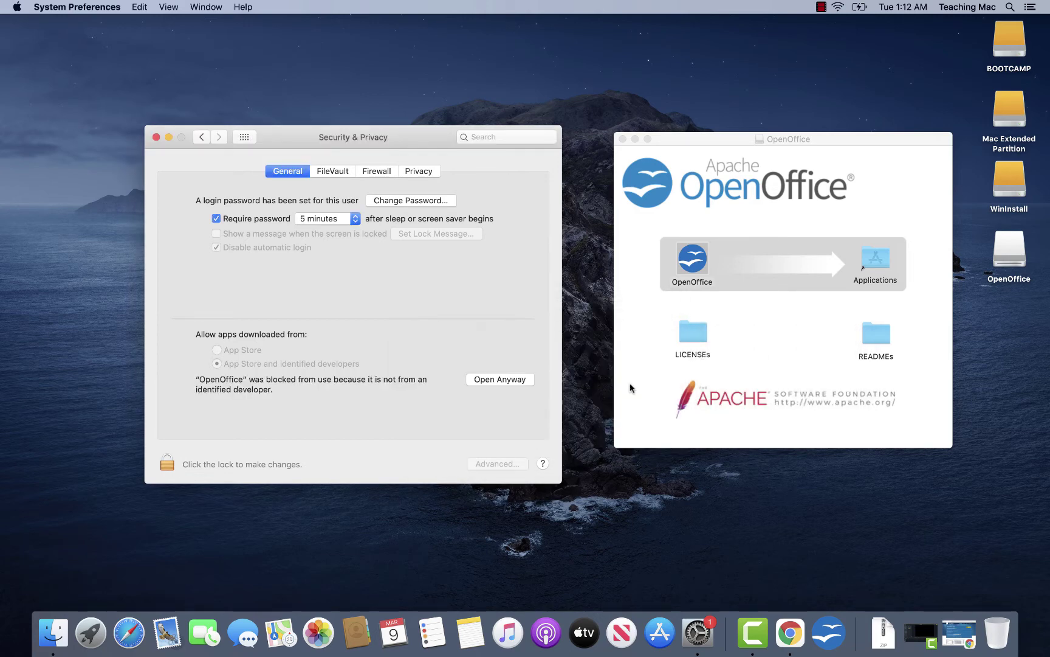
click(507, 380)
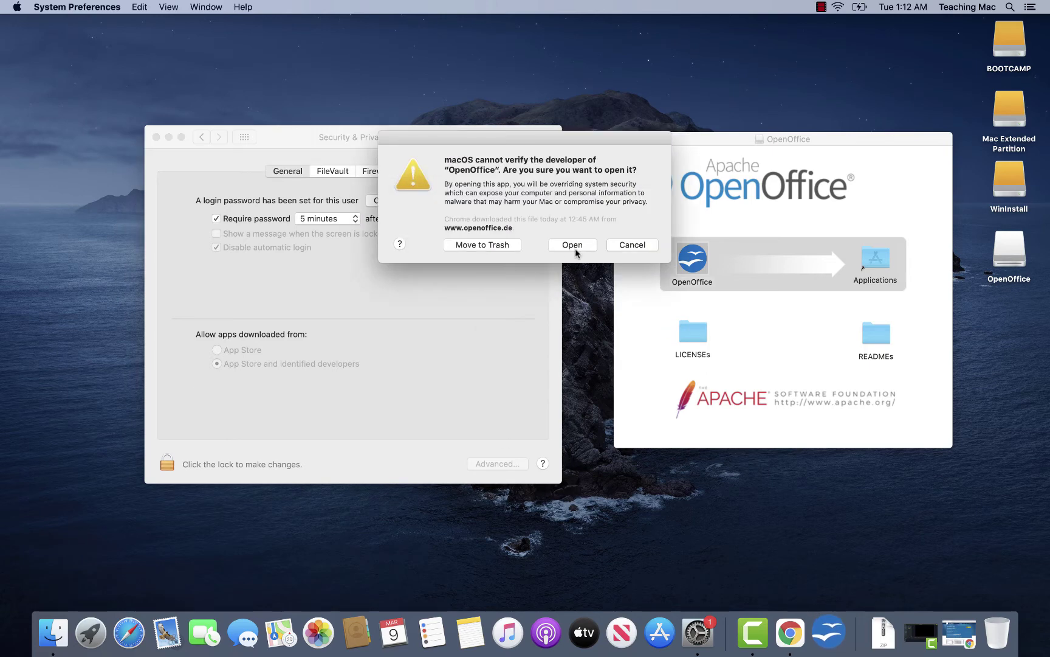
click(572, 245)
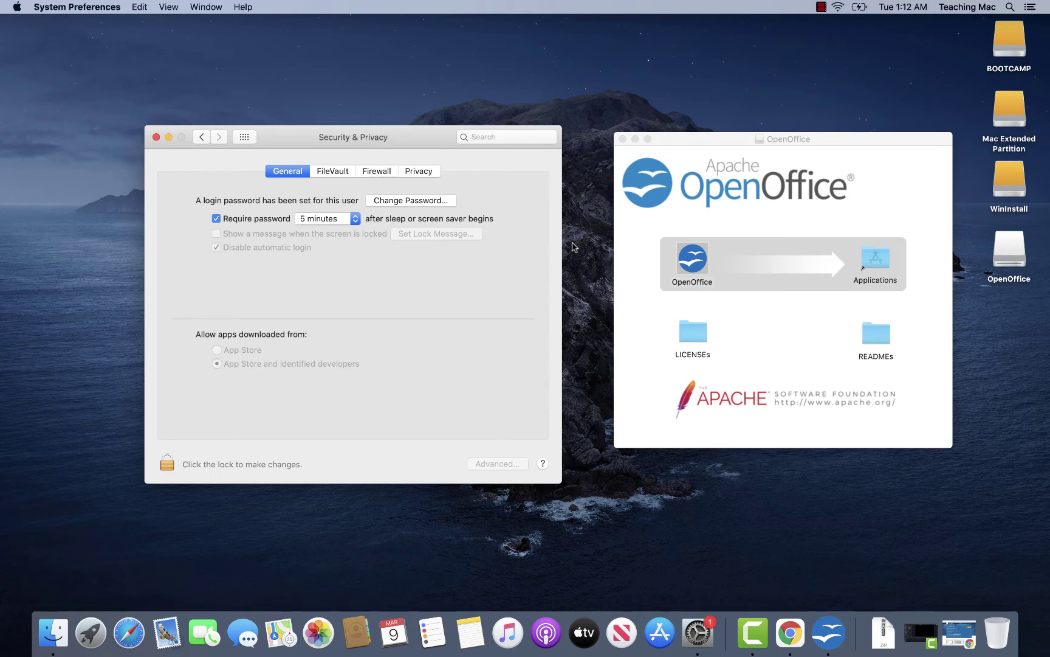
click(827, 639)
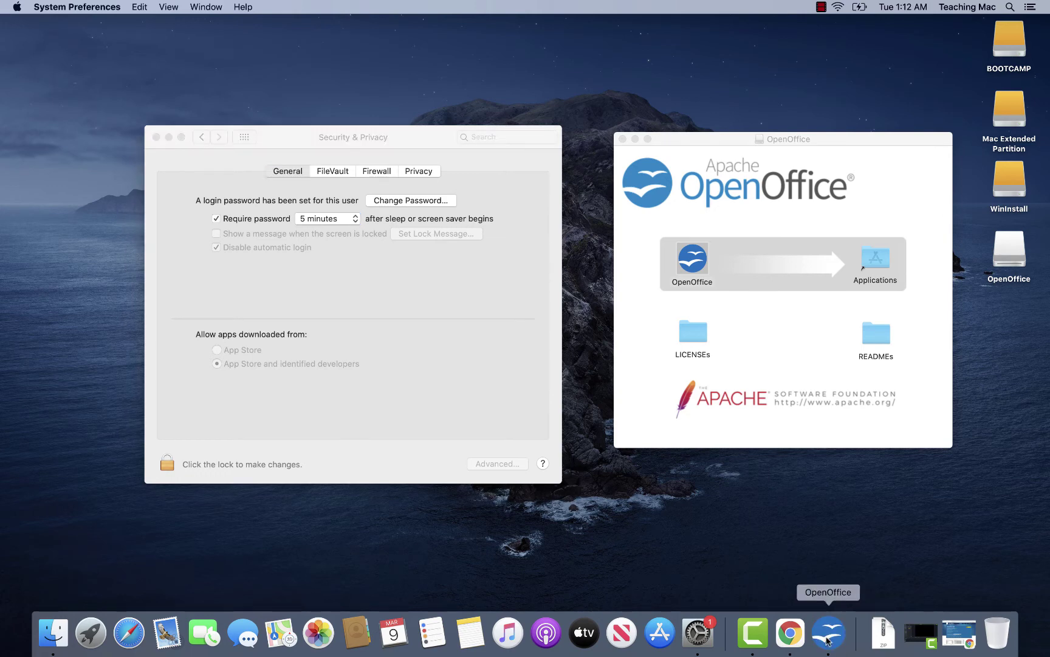
click(830, 632)
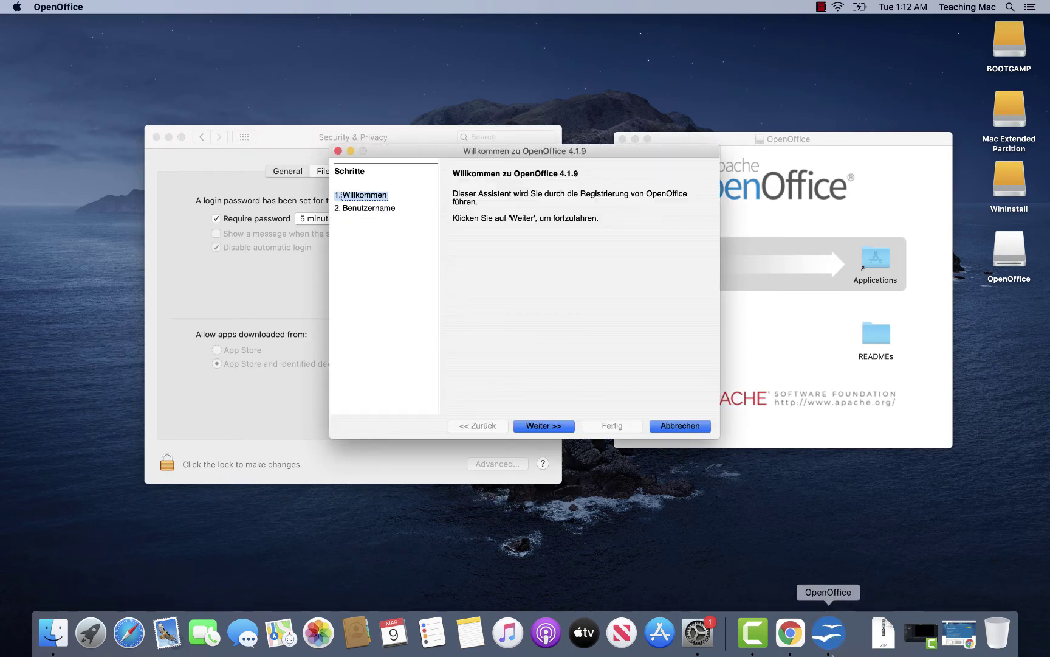
Step: Complete the OpenOffice 4.1.9 welcome assistant by filling in a first name, last name and initials
drag(563, 156, 492, 112)
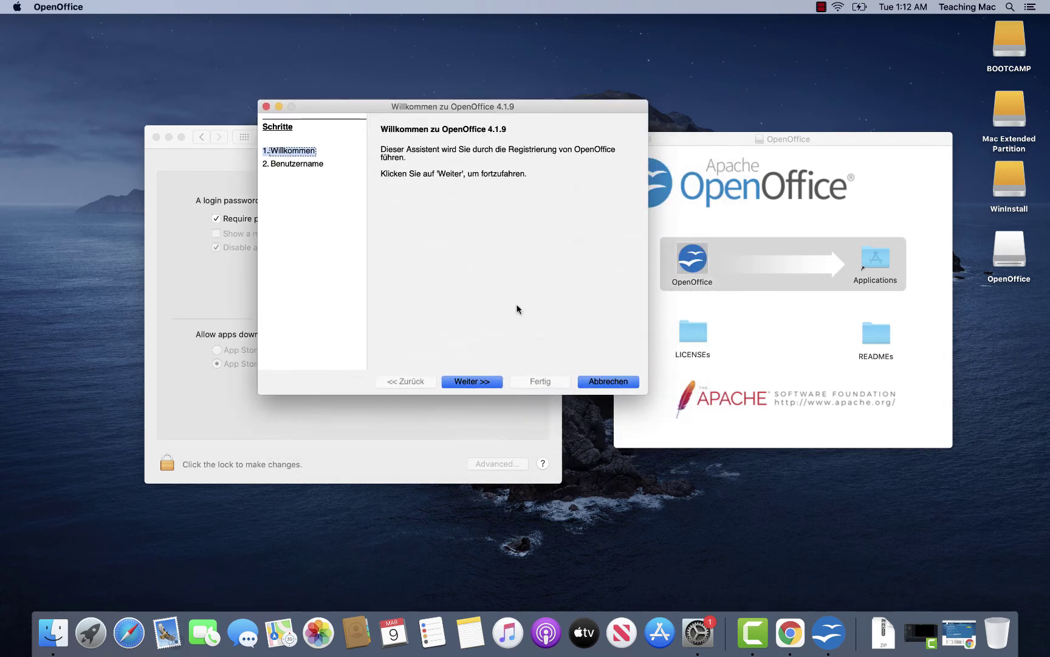
click(469, 382)
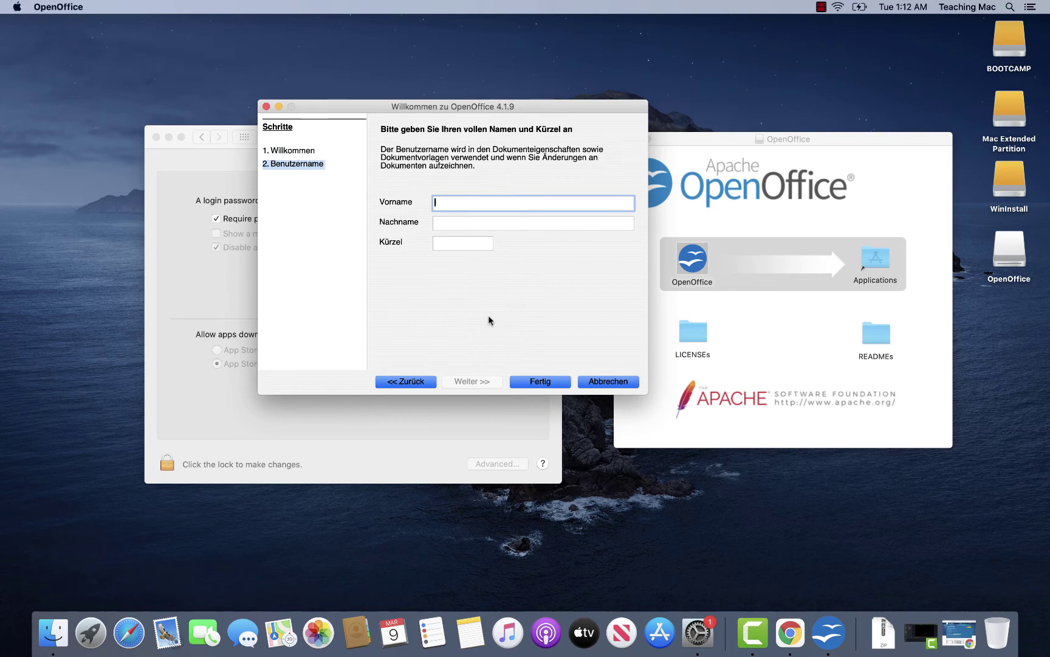
text(sfdsdf)
click(484, 224)
text(sdfsdf)
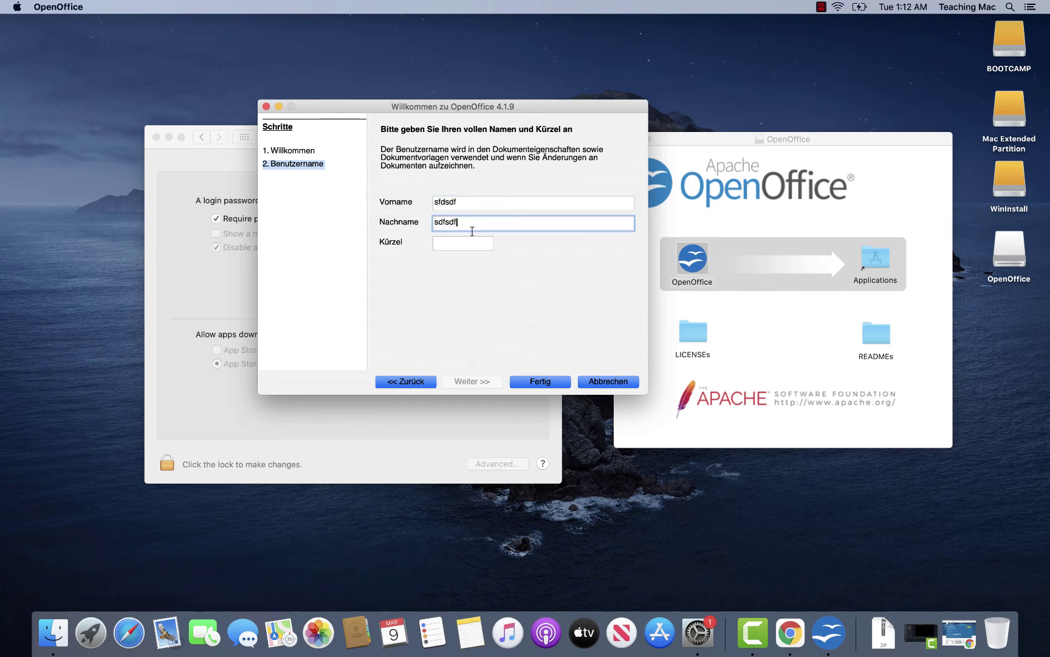
click(455, 247)
text(dd)
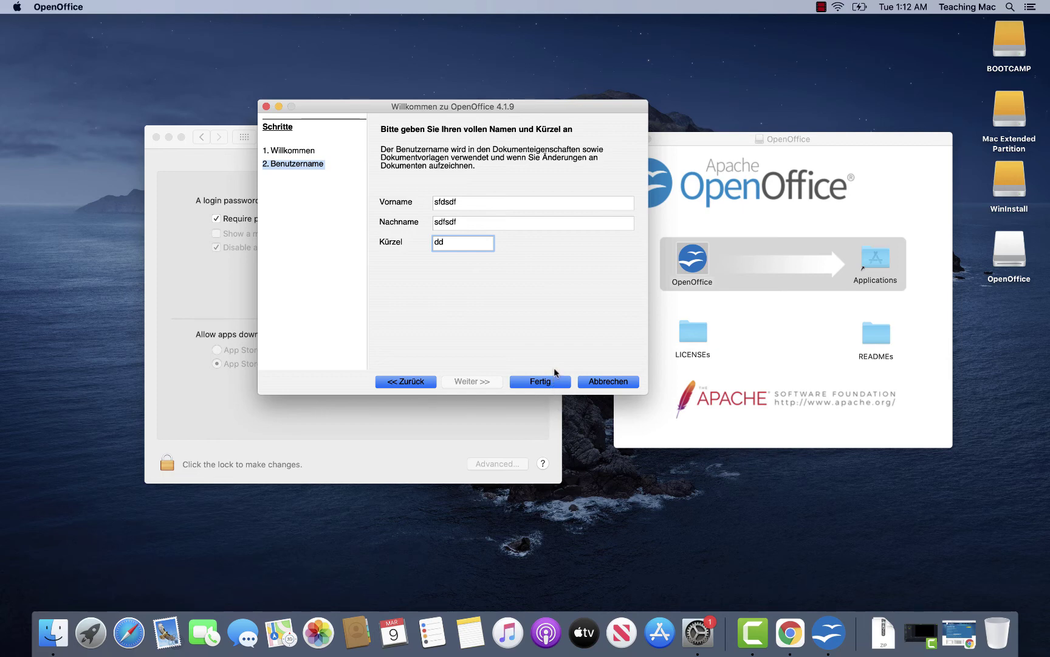
click(554, 370)
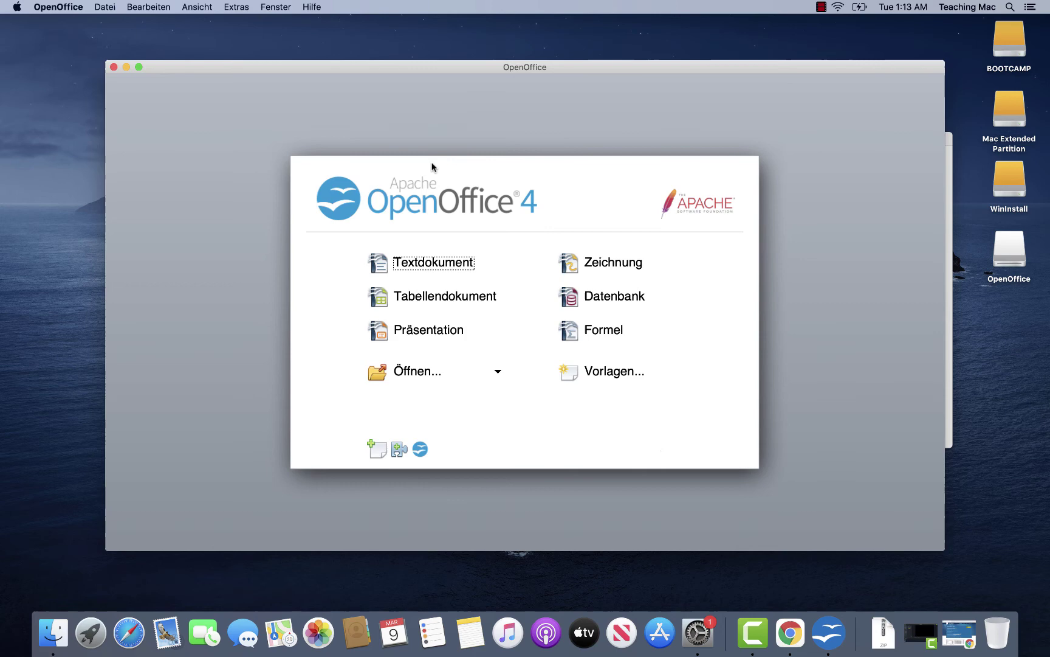
Step: Close the OpenOffice start window, the Security & Privacy settings and the installer window
click(113, 66)
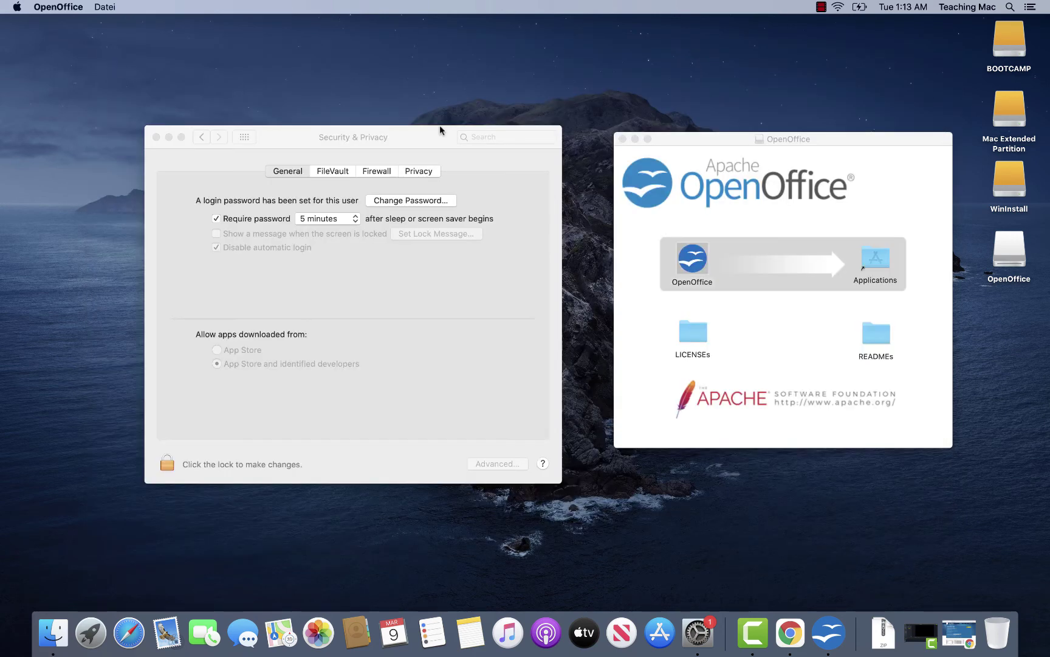
click(156, 137)
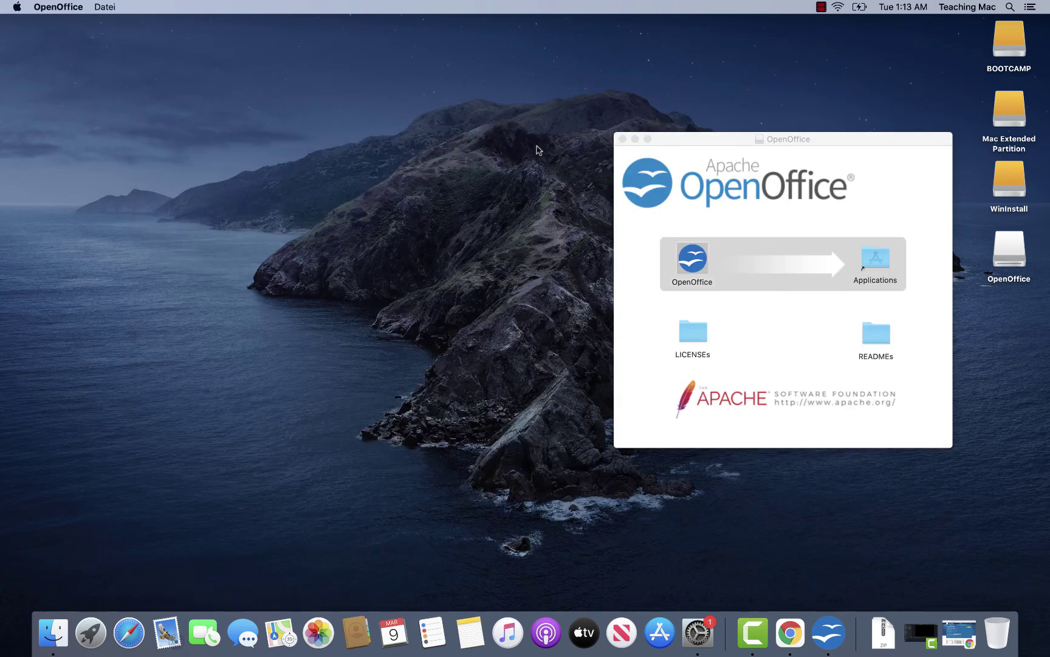
click(623, 139)
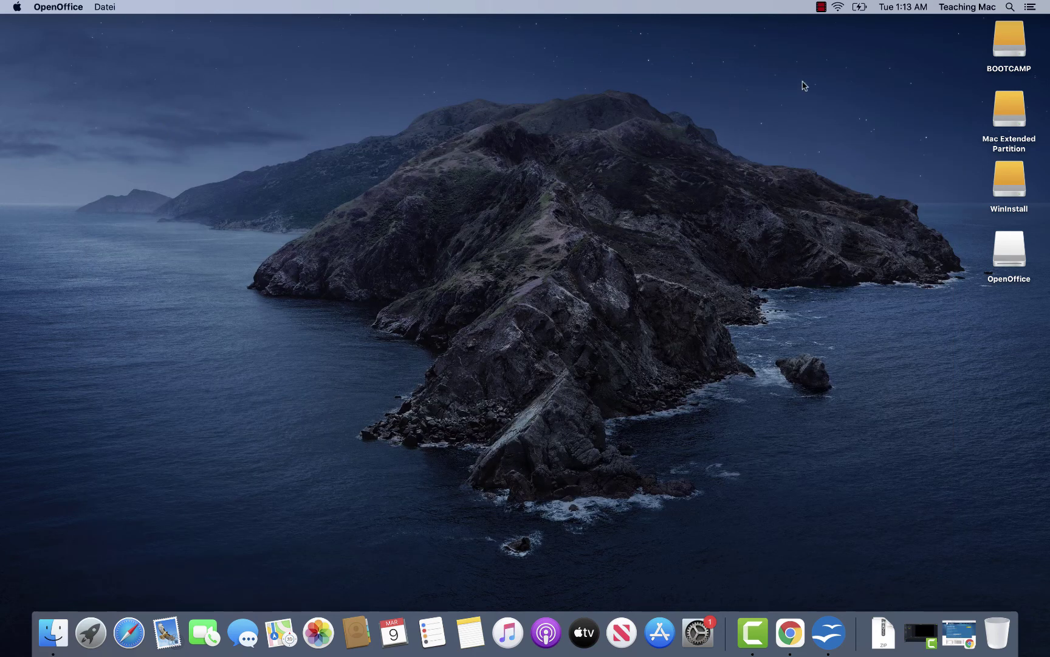
Step: Search the Mac for OpenOffice and launch it
click(1011, 7)
text(openOffice)
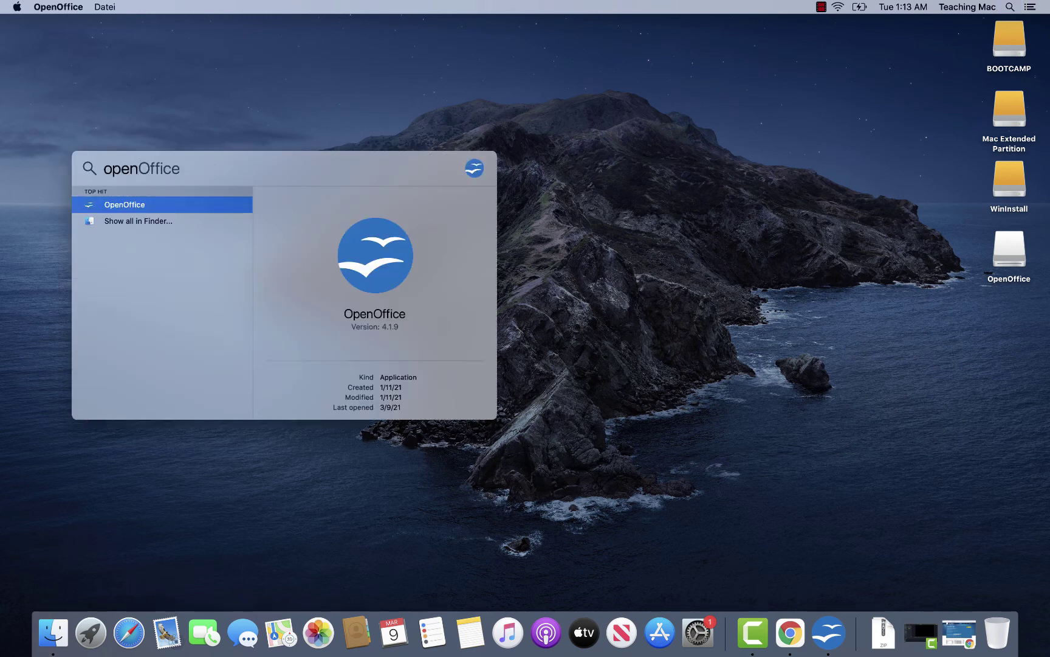
key(Return)
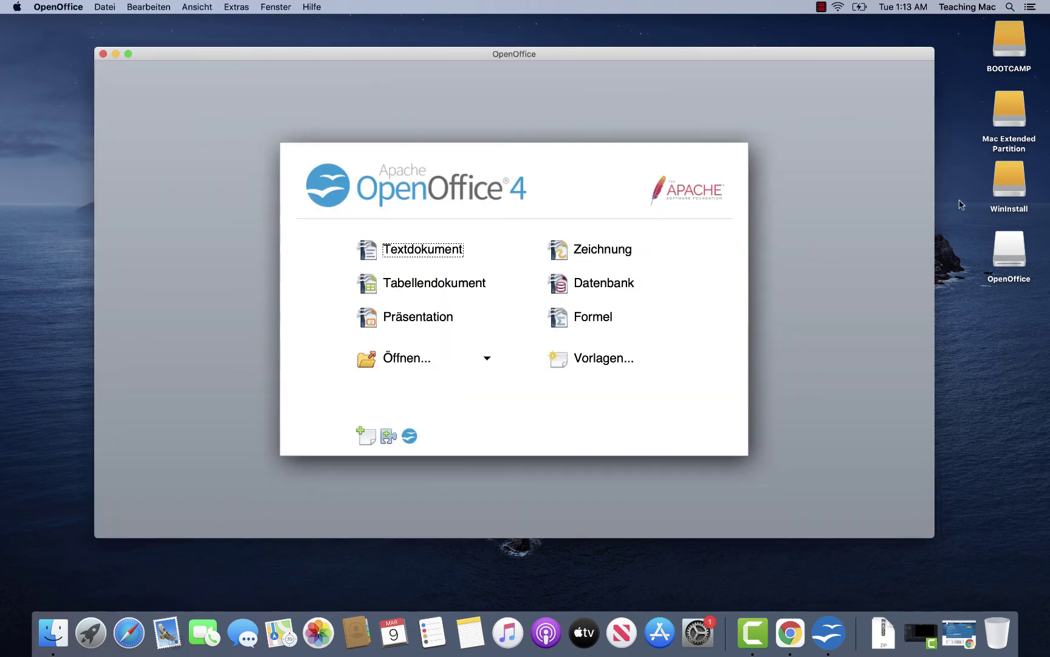
Step: Open a new blank spreadsheet (Tabellendokument) to test OpenOffice, and close it again
click(425, 283)
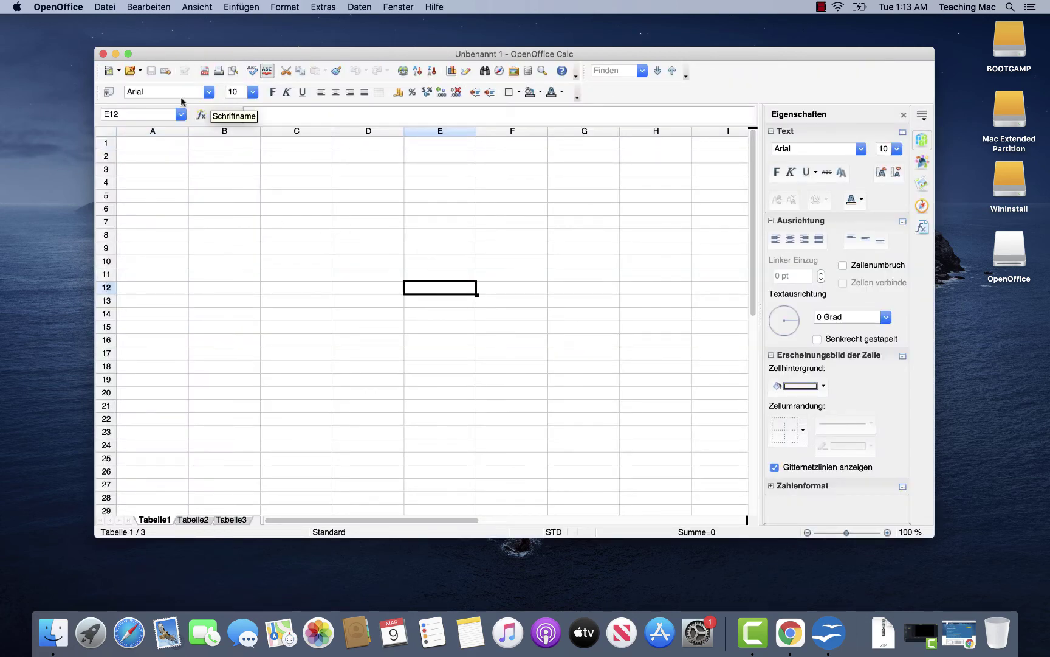
drag(179, 57, 132, 75)
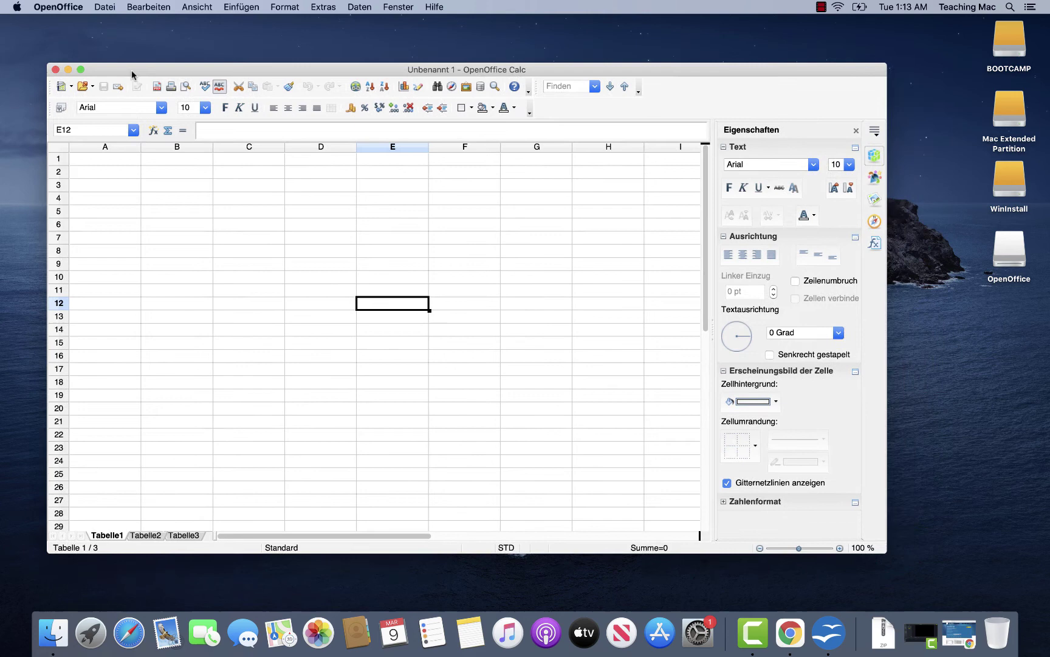
click(55, 69)
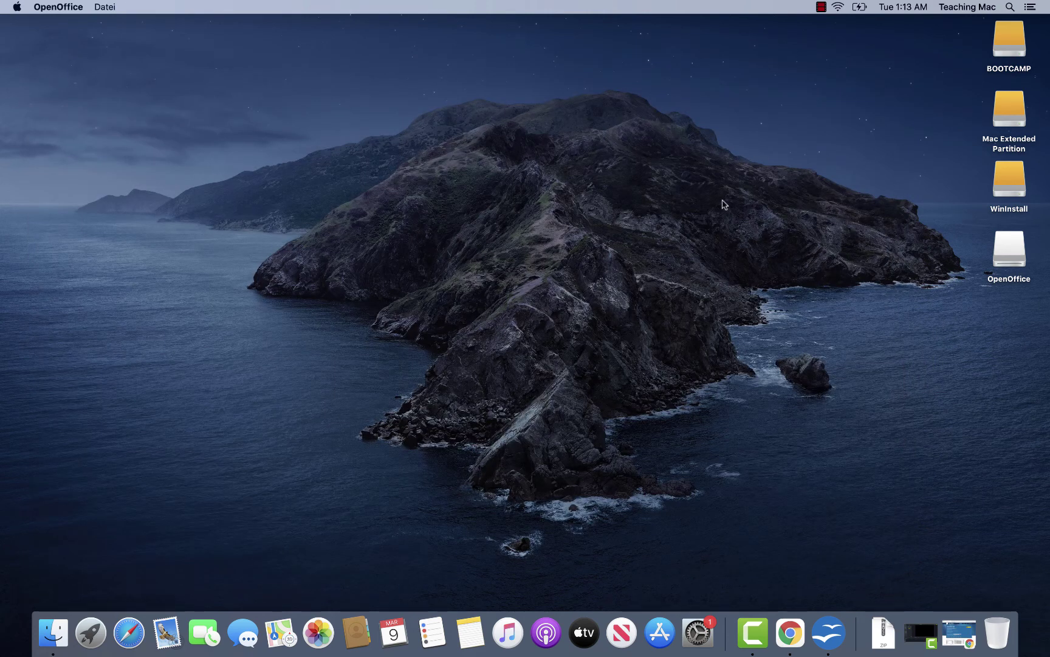